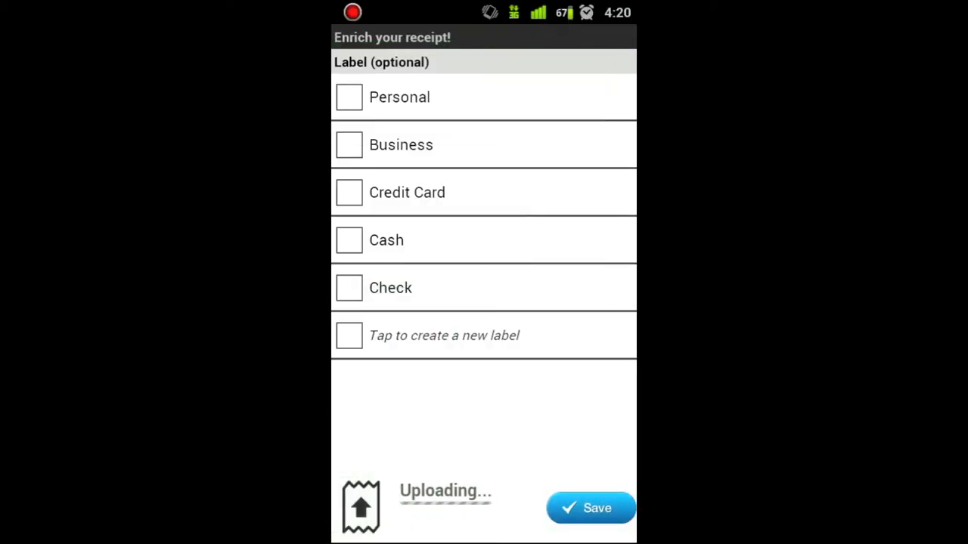
- Tag the scanned receipt as Personal and Cash and save it
click(350, 96)
click(349, 240)
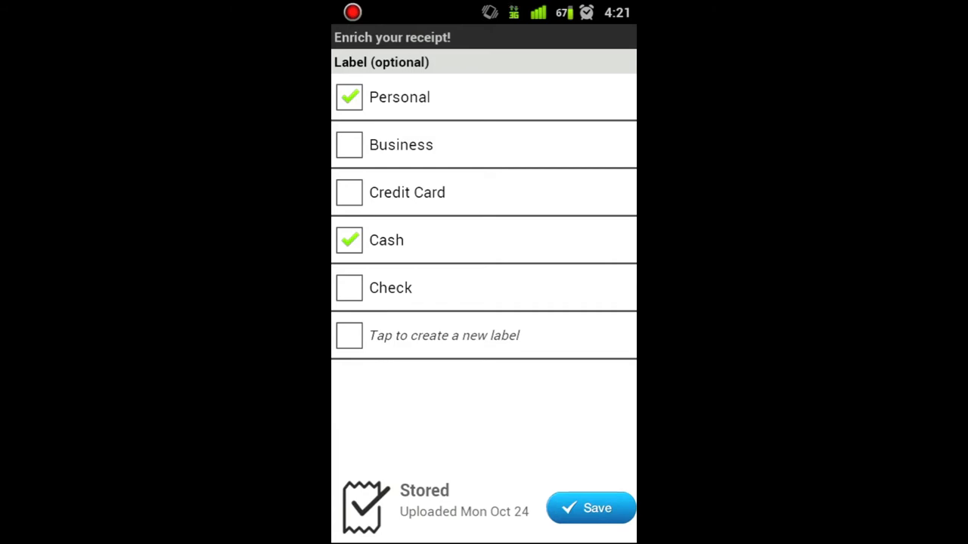
click(591, 508)
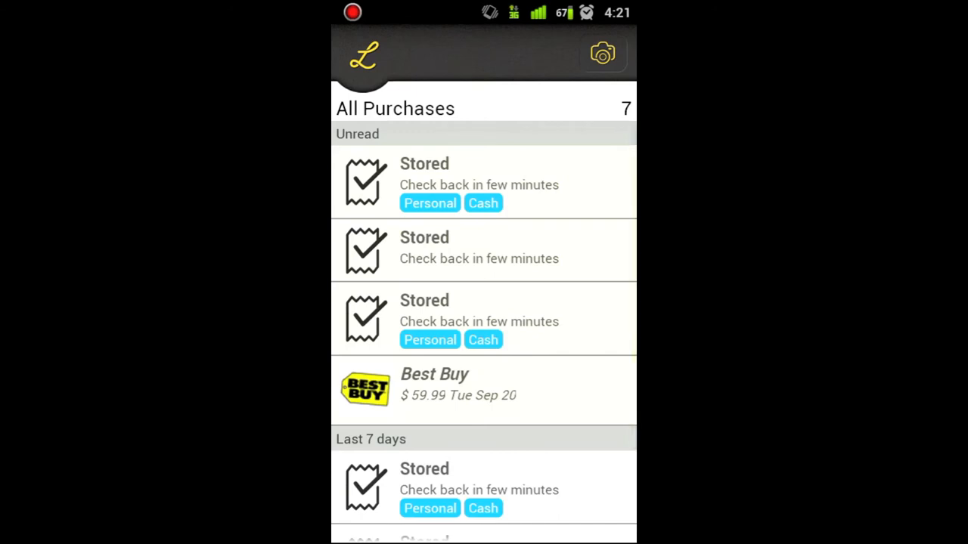
scroll(484, 341, down, 2)
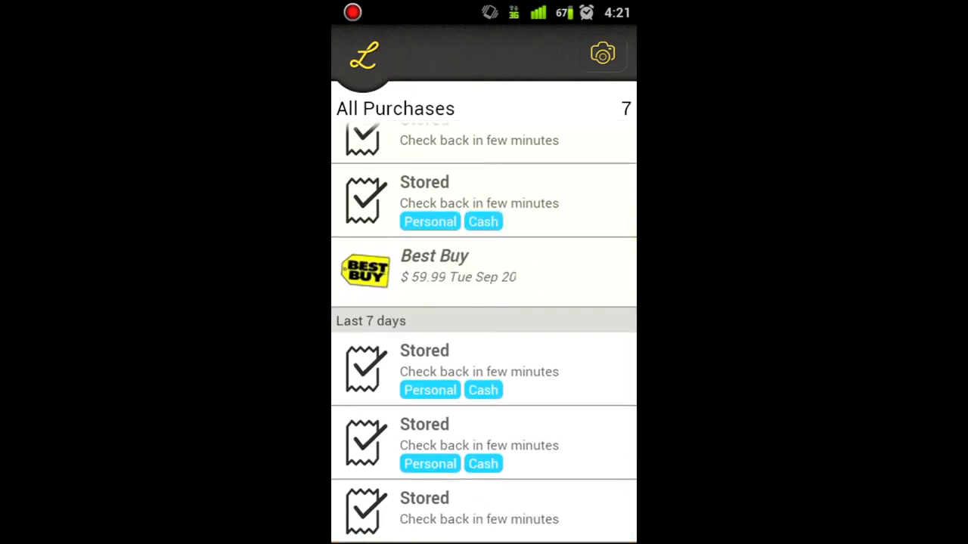
scroll(484, 302, up, 2)
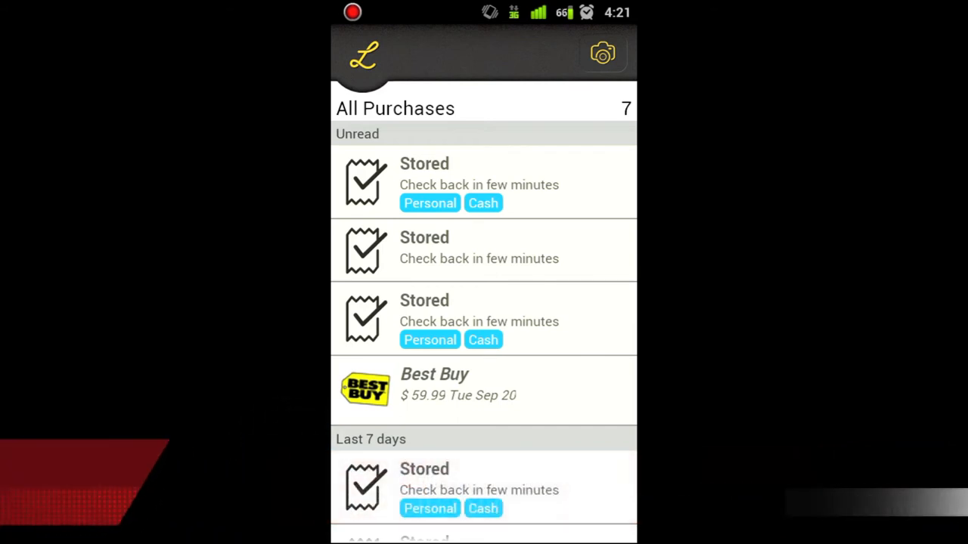
- View the Best Buy receipt's details with its $59.99 total
click(484, 386)
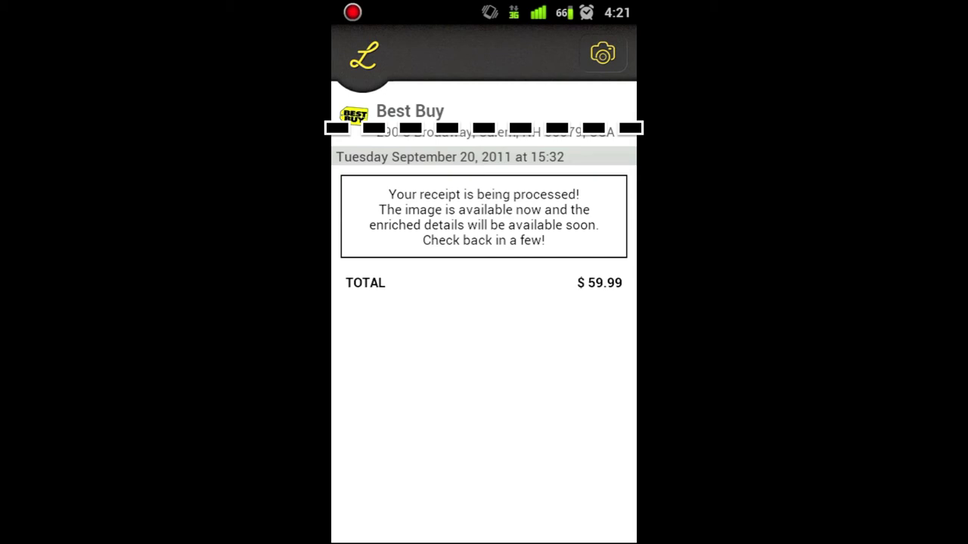
- Back out of the receipt details and the purchases list to the home menu
key(Escape)
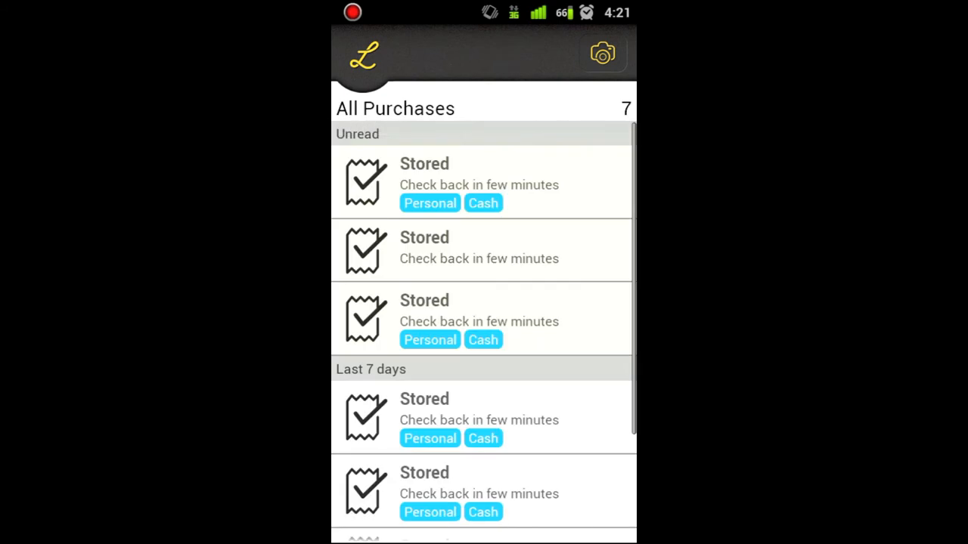
scroll(484, 340, down, 3)
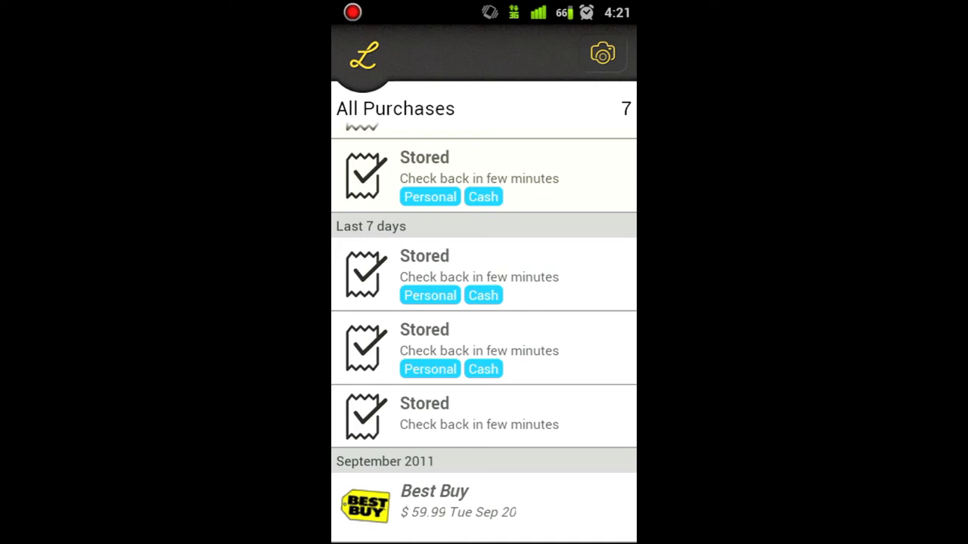
scroll(484, 302, up, 3)
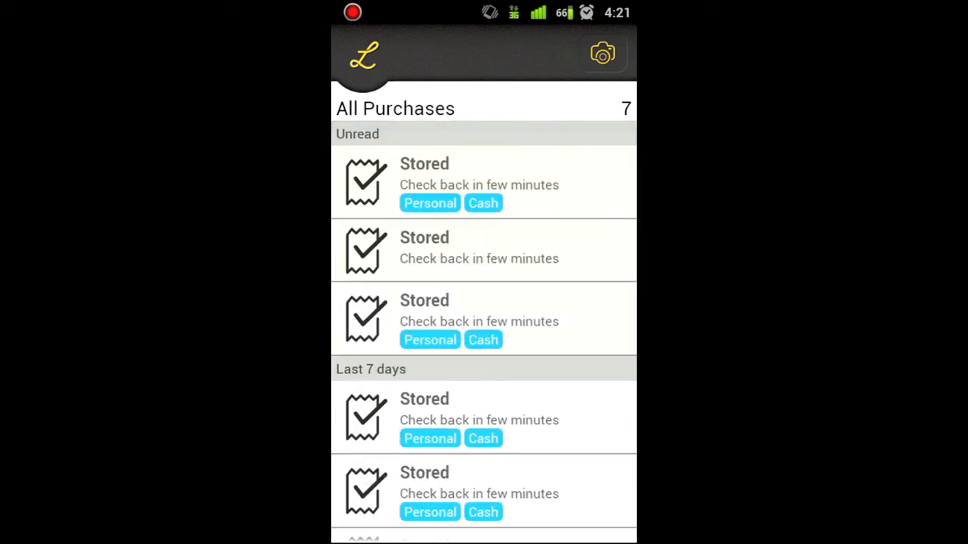
key(Escape)
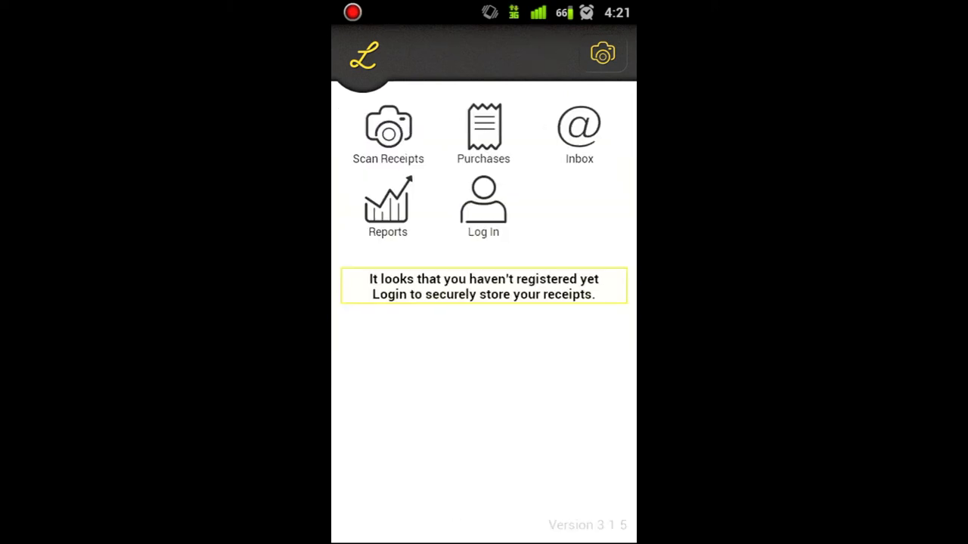
- Show the All Purchases list with the Stored receipts tagged Personal and Cash
click(484, 134)
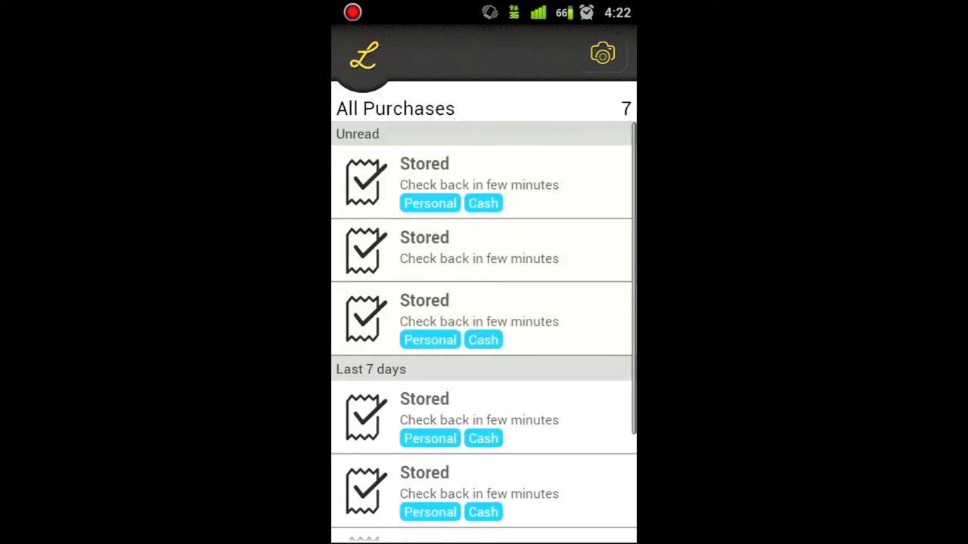
scroll(484, 302, down, 3)
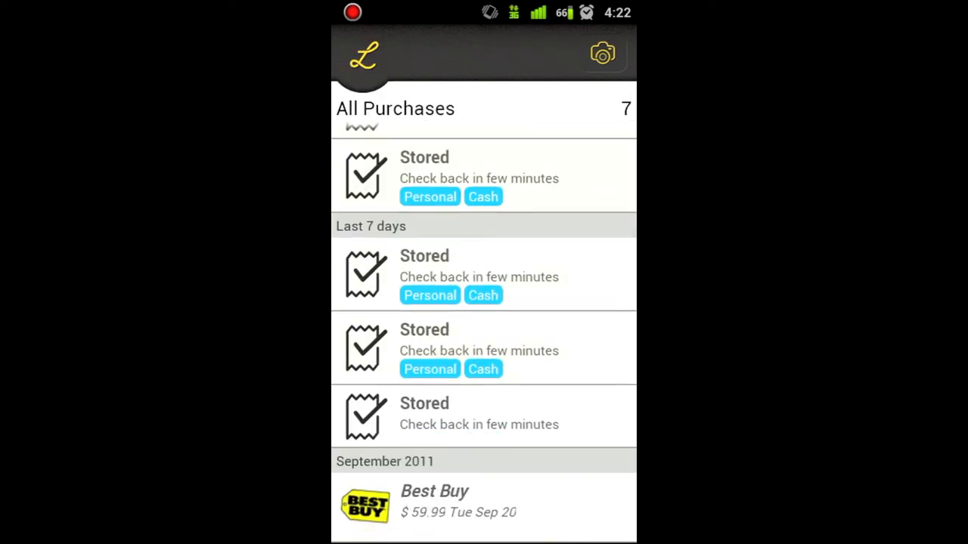
scroll(484, 302, up, 3)
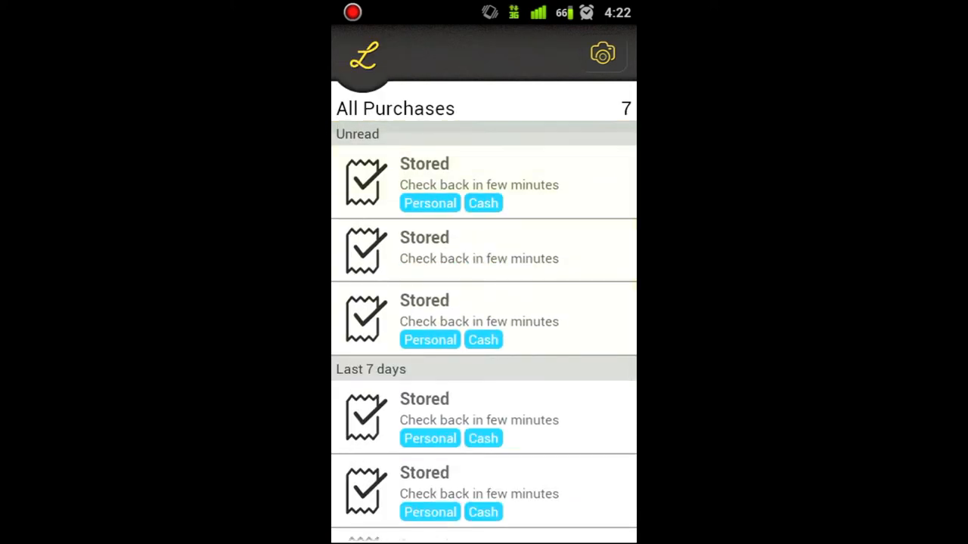
scroll(484, 303, down, 3)
scroll(483, 302, up, 3)
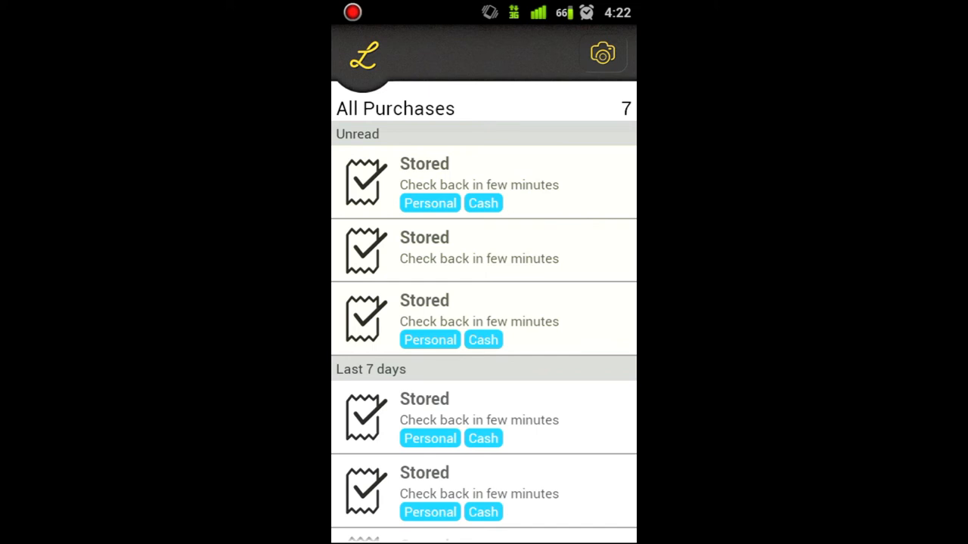
scroll(484, 303, down, 3)
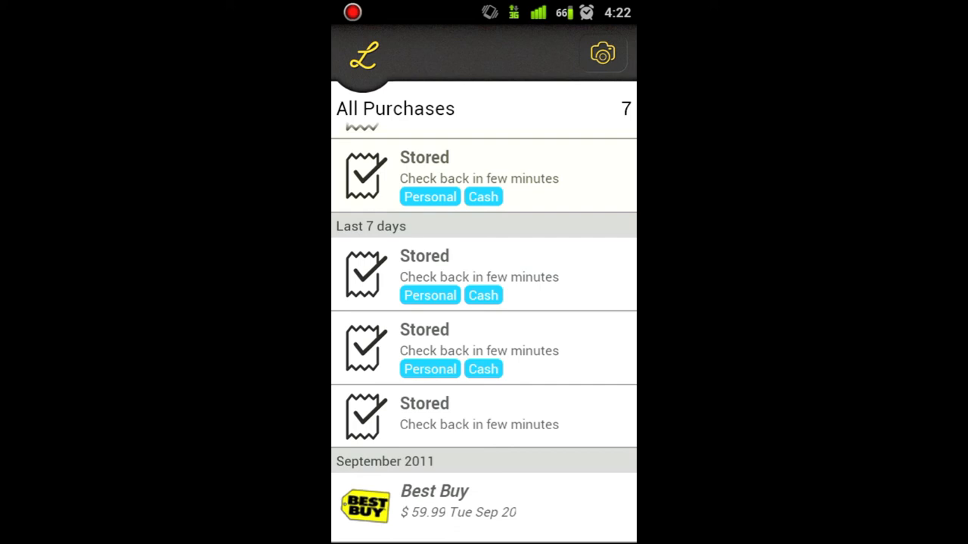
scroll(484, 303, up, 3)
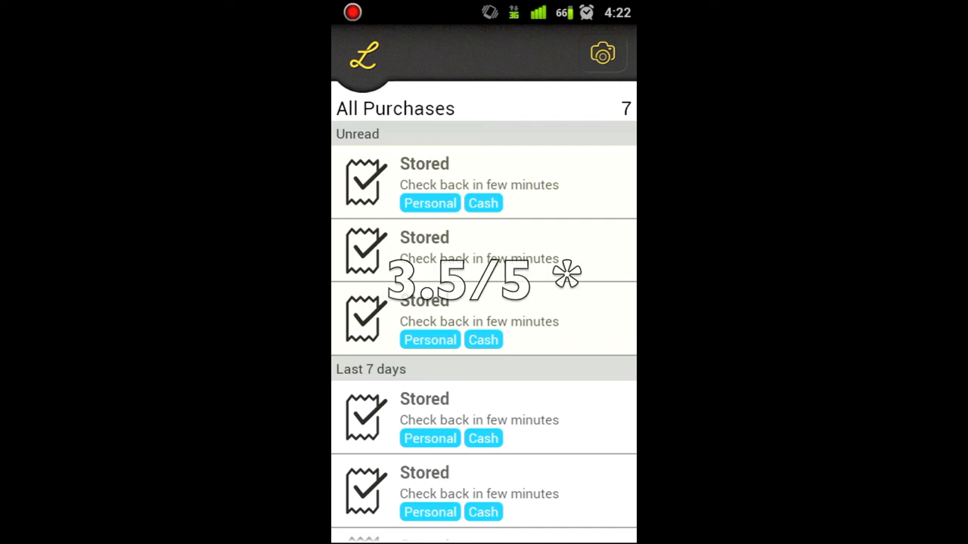
scroll(484, 302, down, 3)
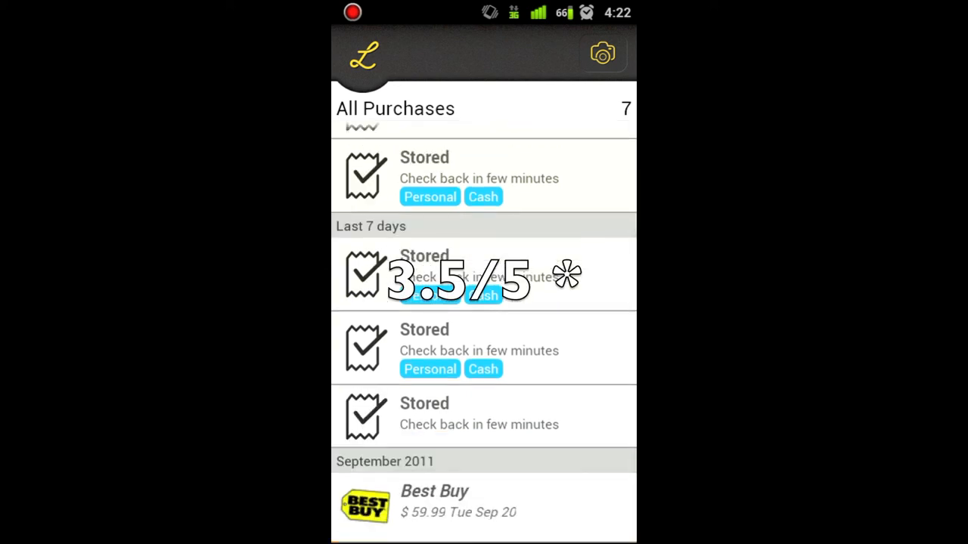
scroll(484, 302, up, 3)
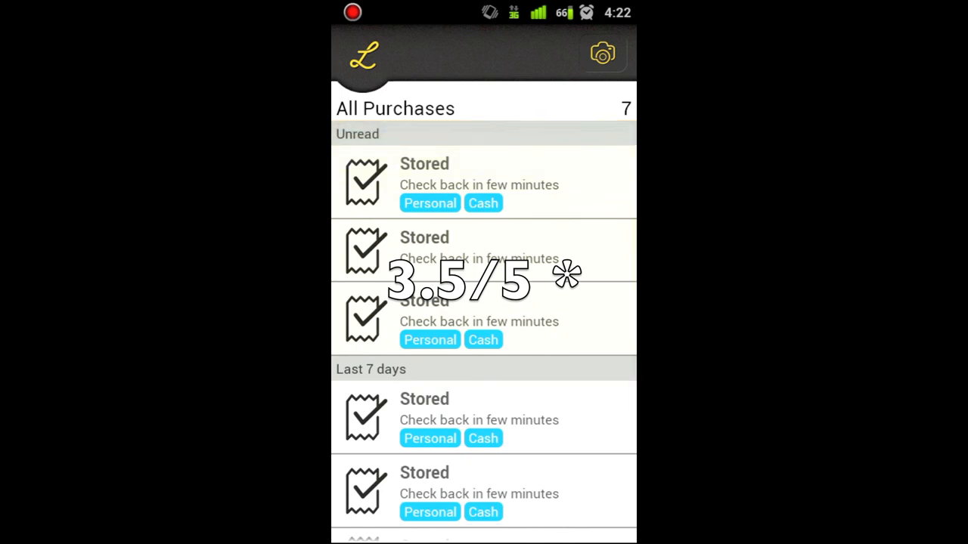
scroll(484, 302, down, 3)
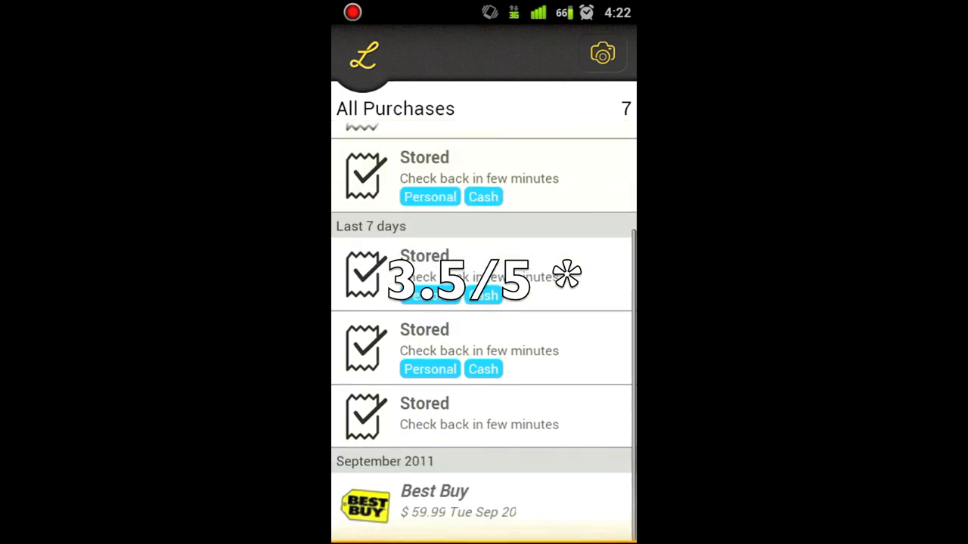